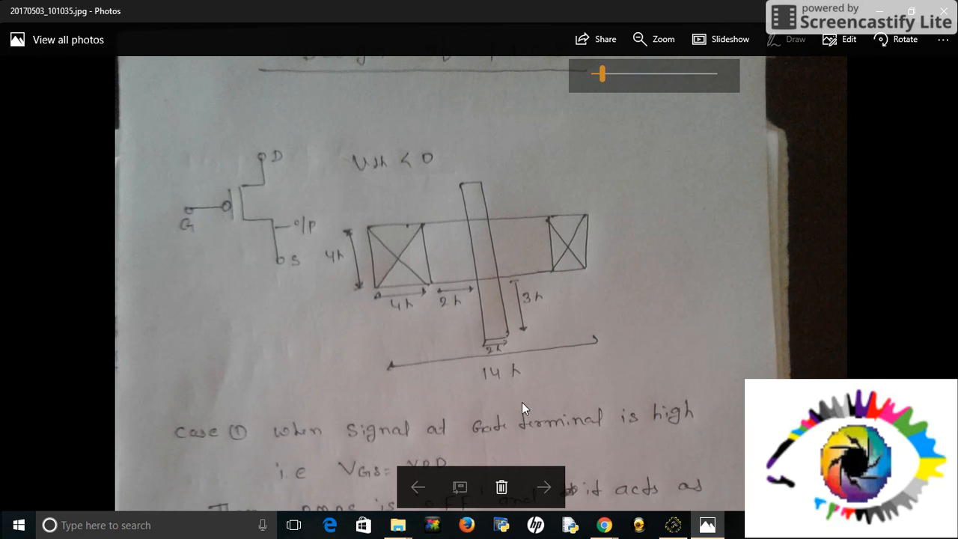
# Review the handwritten PMOS design notes, including the layout dimensions in lambda and the off and on switching cases
pyautogui.moveTo(522, 402); pyautogui.dragTo(551, 300)
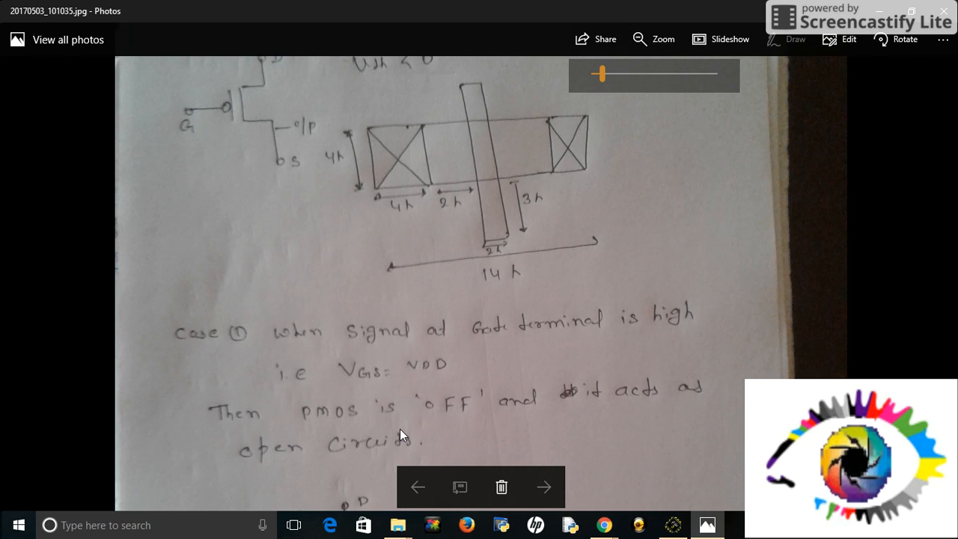
pyautogui.moveTo(463, 420); pyautogui.dragTo(456, 242)
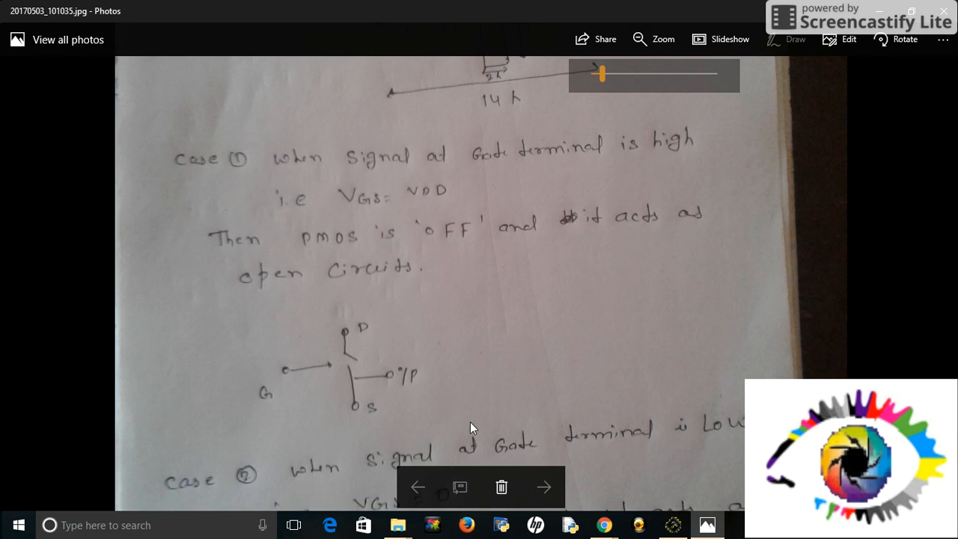
pyautogui.moveTo(475, 430); pyautogui.dragTo(465, 261)
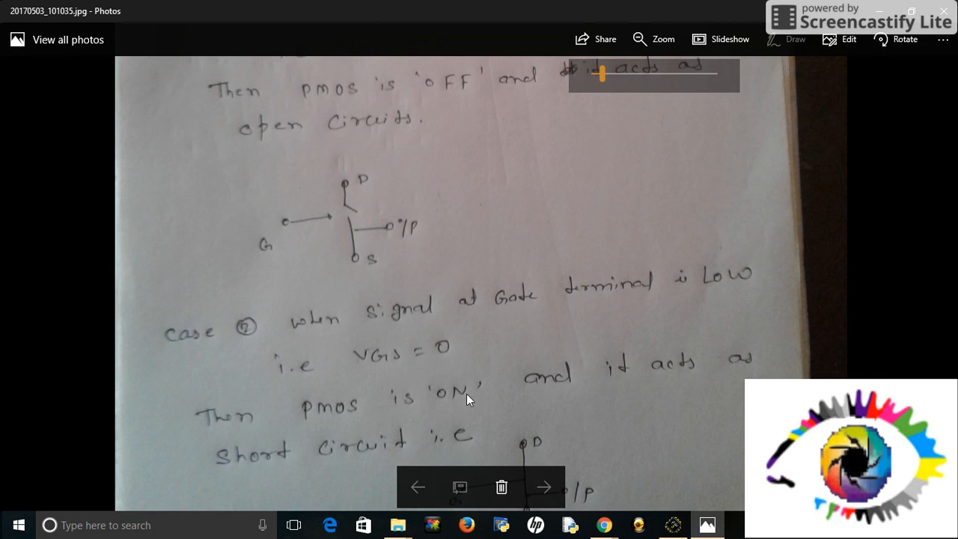
pyautogui.moveTo(471, 412); pyautogui.dragTo(484, 348)
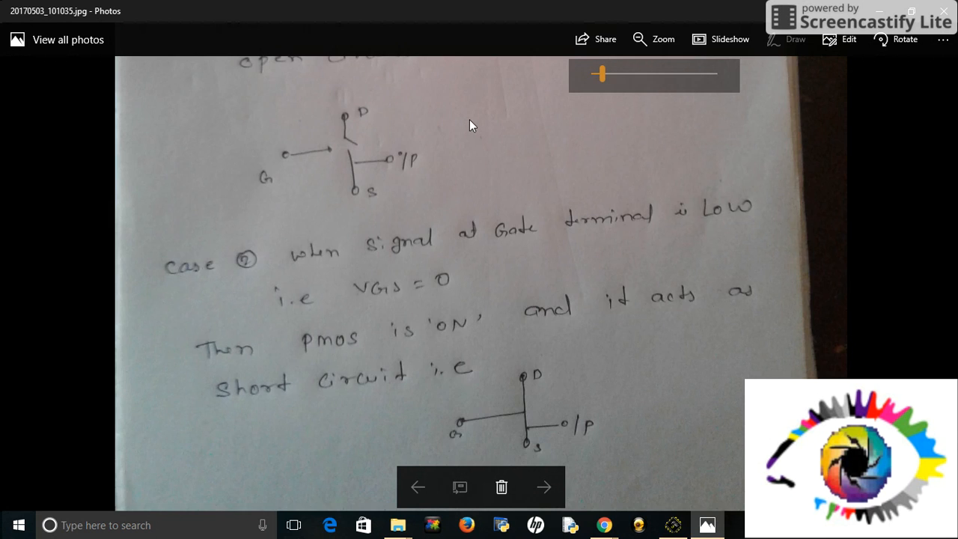
pyautogui.moveTo(469, 119); pyautogui.dragTo(466, 530)
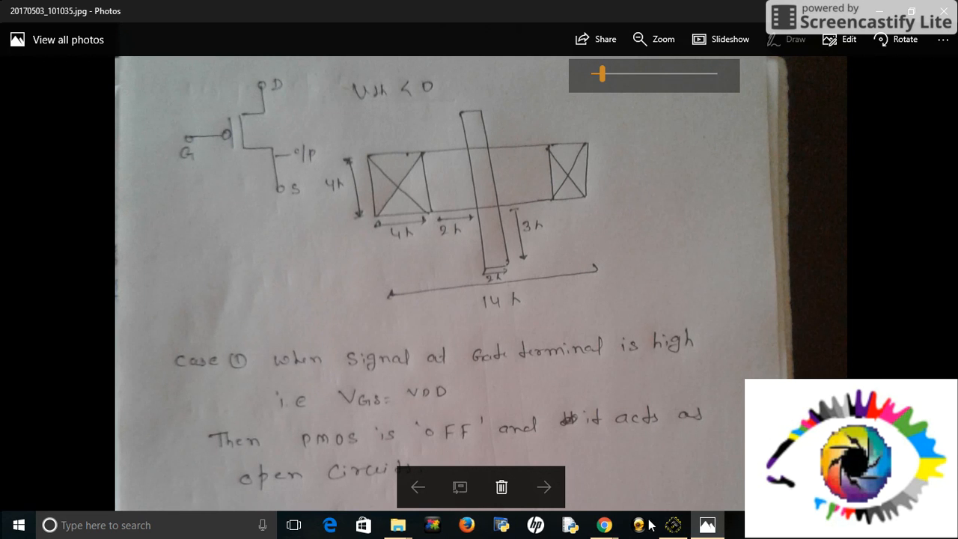
# Switch to Microwind, close the analog simulation of Example.msk and start a new blank layout
pyautogui.click(673, 524)
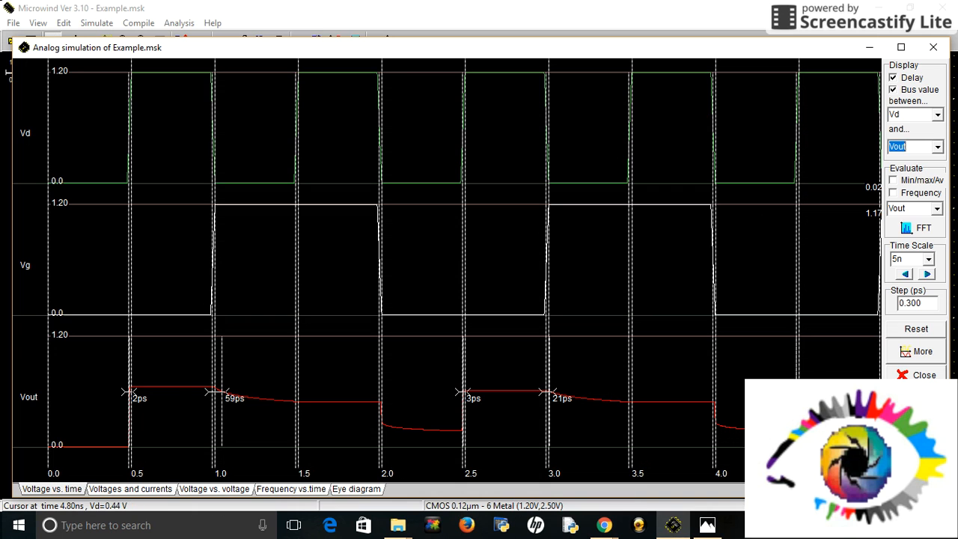
pyautogui.click(933, 47)
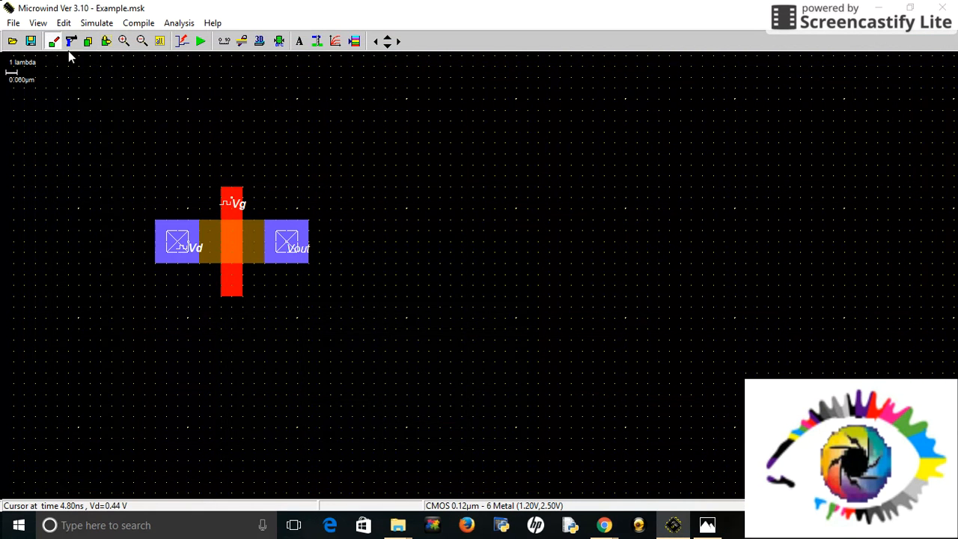
pyautogui.click(13, 23)
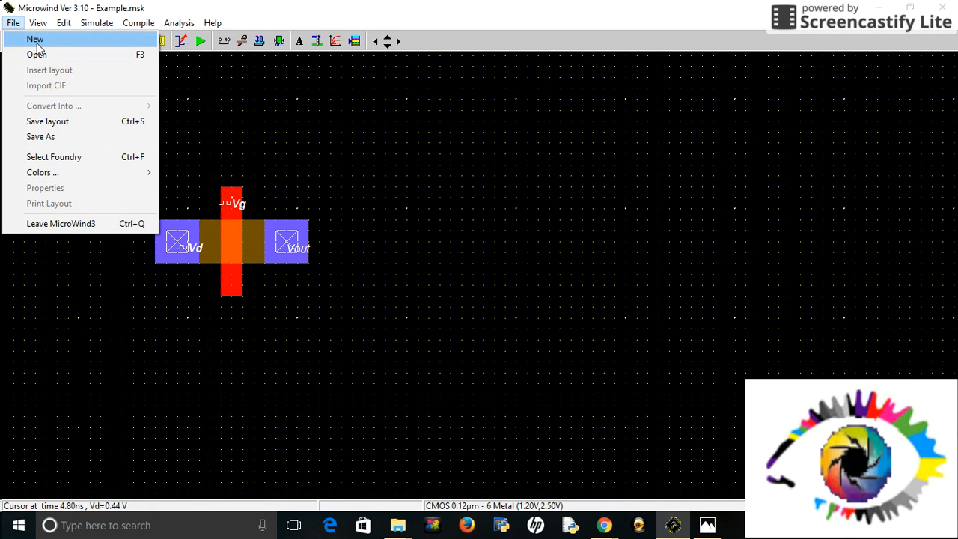
pyautogui.click(35, 39)
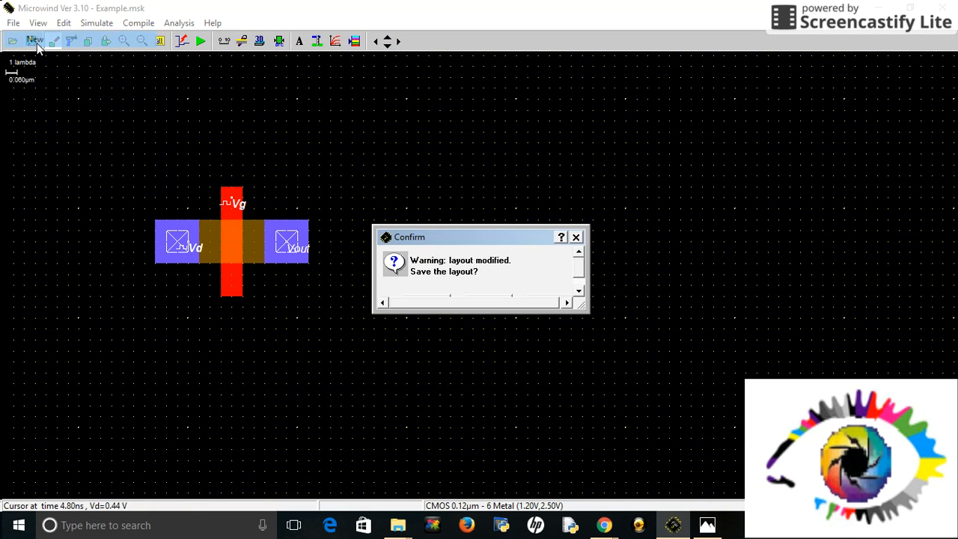
pyautogui.click(575, 237)
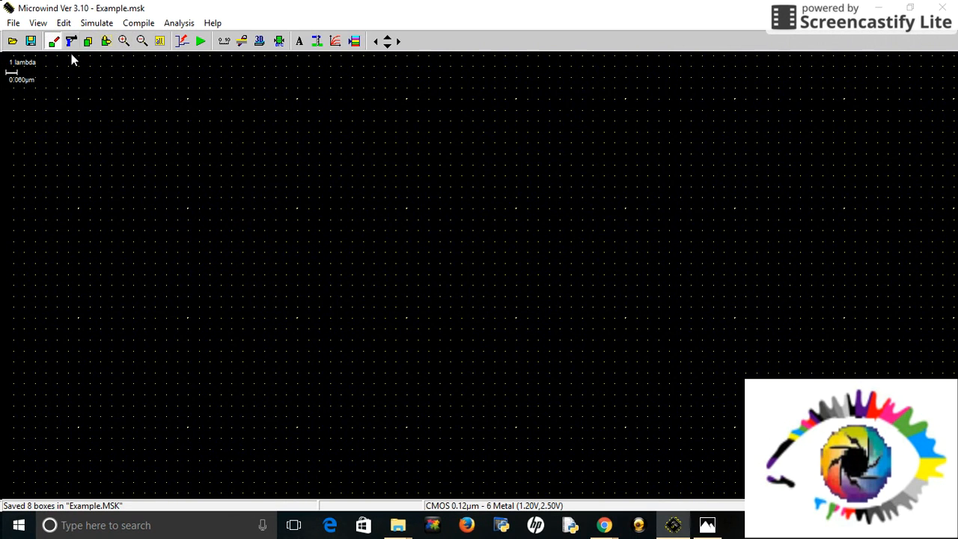
# Draw a P+ diffusion box of 14 x 4 lambda in the blank layout
pyautogui.click(124, 41)
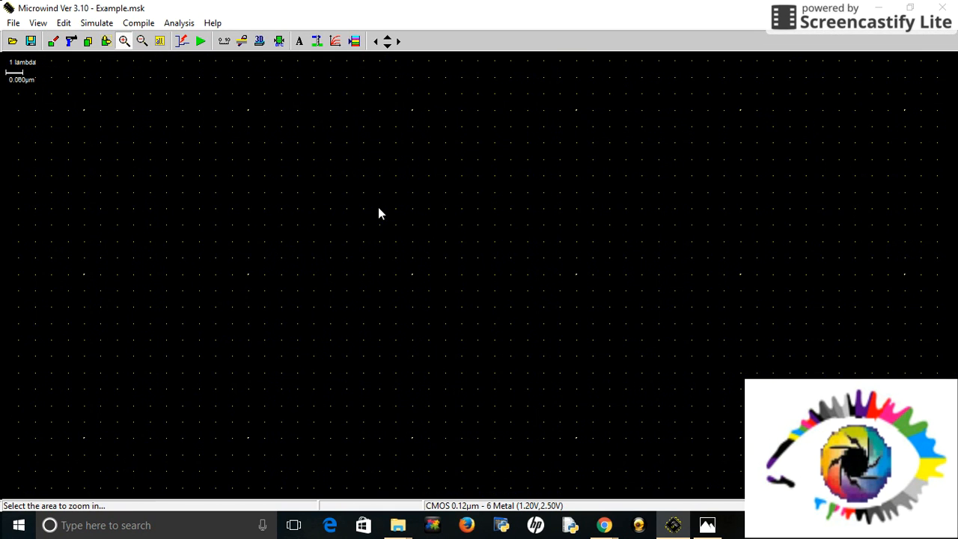
pyautogui.click(354, 41)
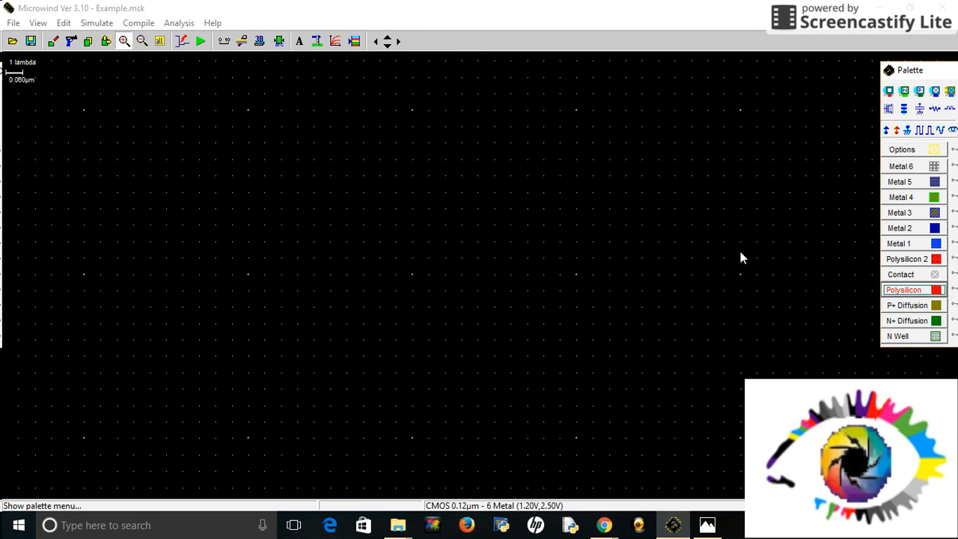
pyautogui.click(935, 305)
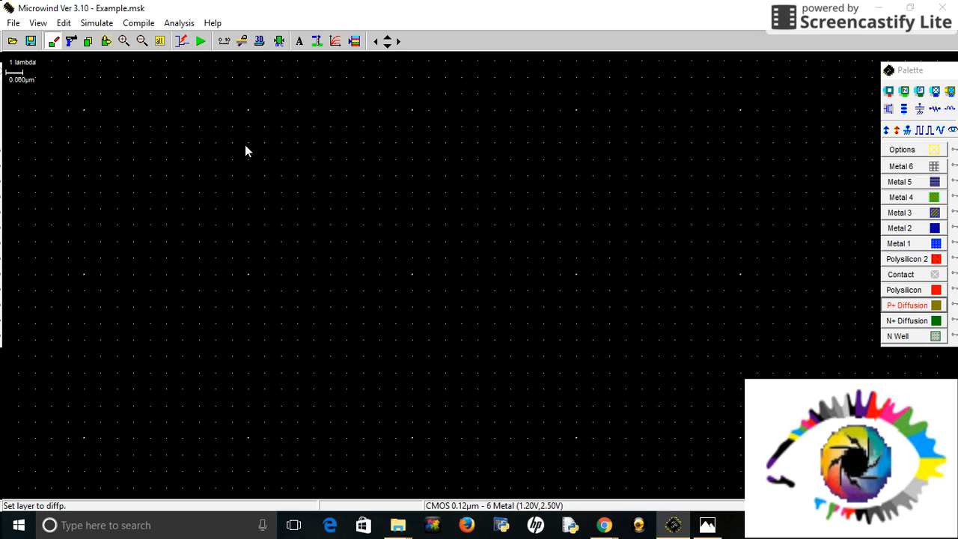
pyautogui.moveTo(245, 142); pyautogui.dragTo(254, 208)
pyautogui.moveTo(253, 209)
pyautogui.mouseDown()
pyautogui.moveTo(457, 233)
pyautogui.moveTo(537, 214)
pyautogui.moveTo(481, 212)
pyautogui.mouseUp()
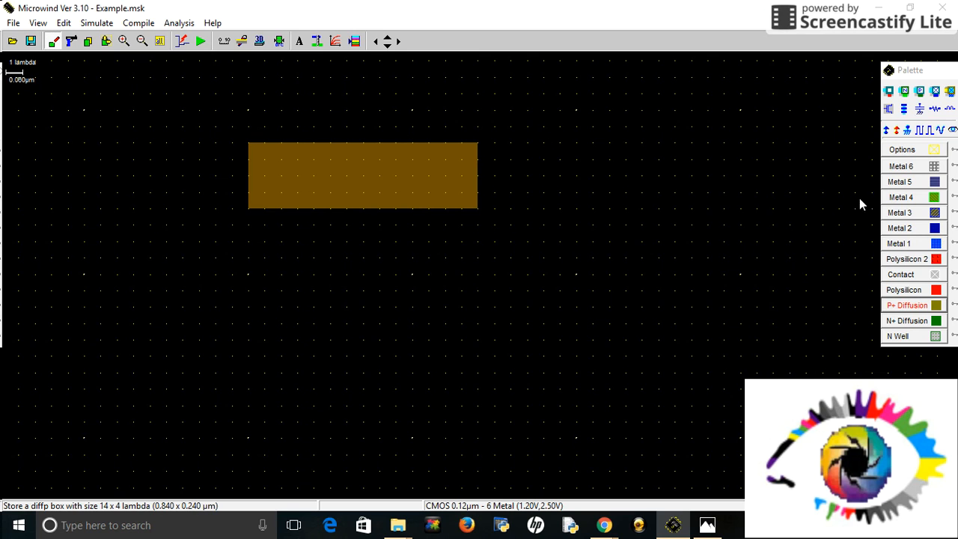
# Place a P+ diffusion/Metal1 contact at each end of the diffusion box and run the design rule check
pyautogui.click(918, 93)
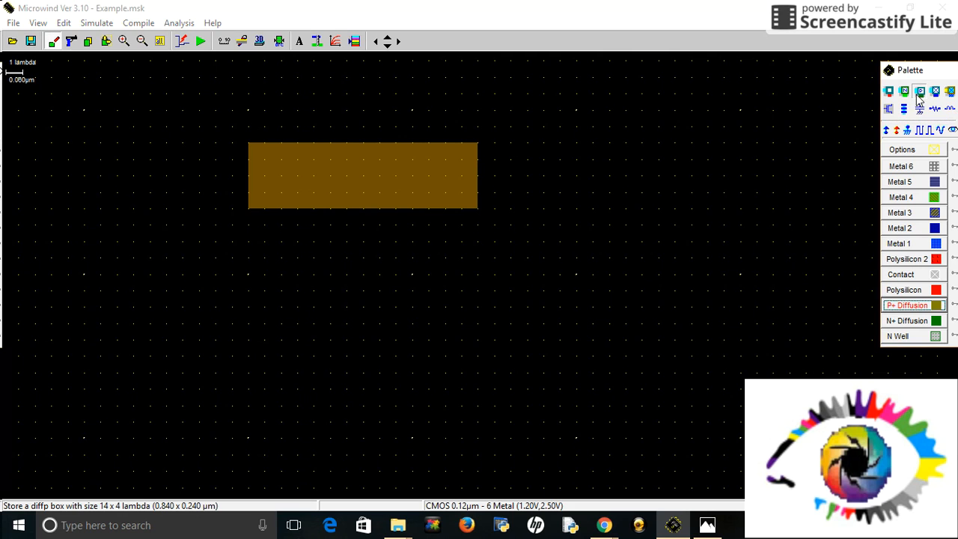
pyautogui.click(280, 173)
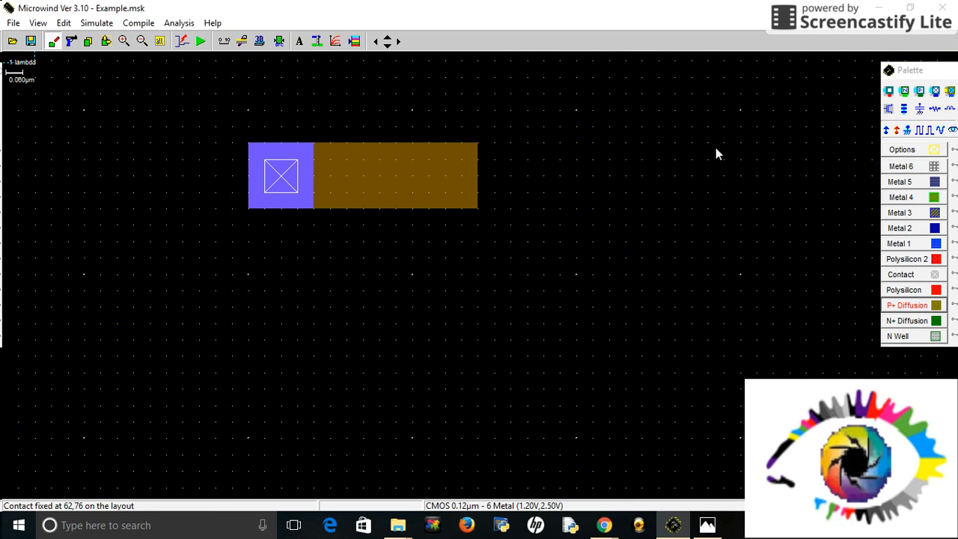
pyautogui.click(918, 92)
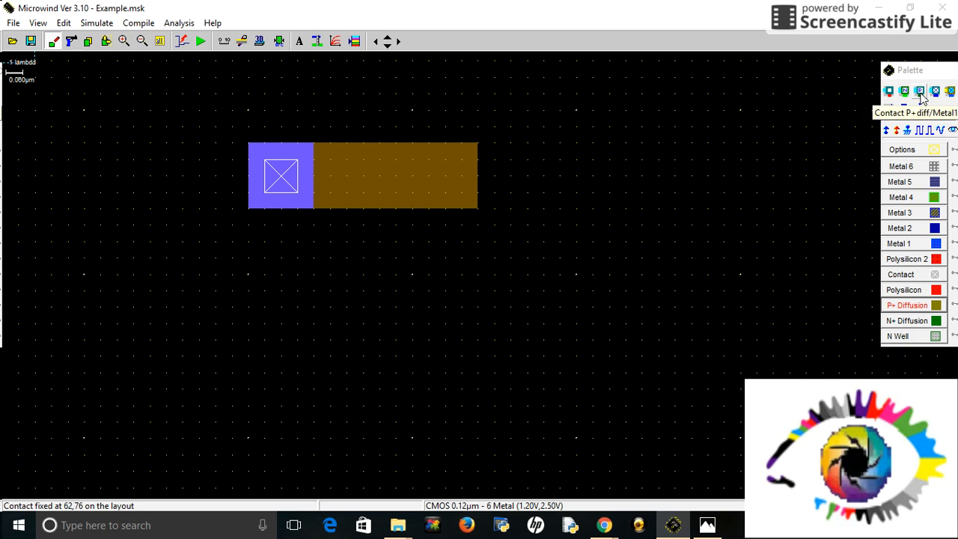
pyautogui.click(444, 177)
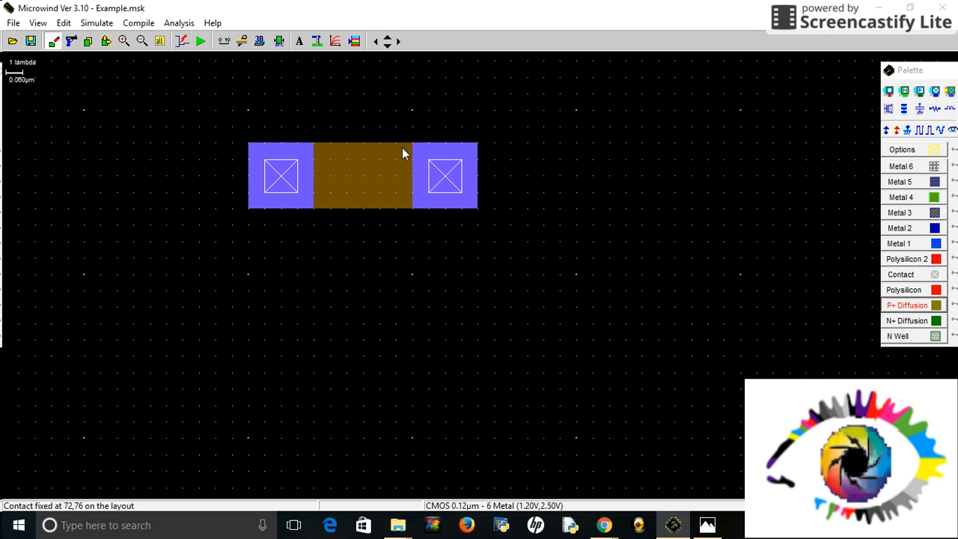
pyautogui.click(276, 44)
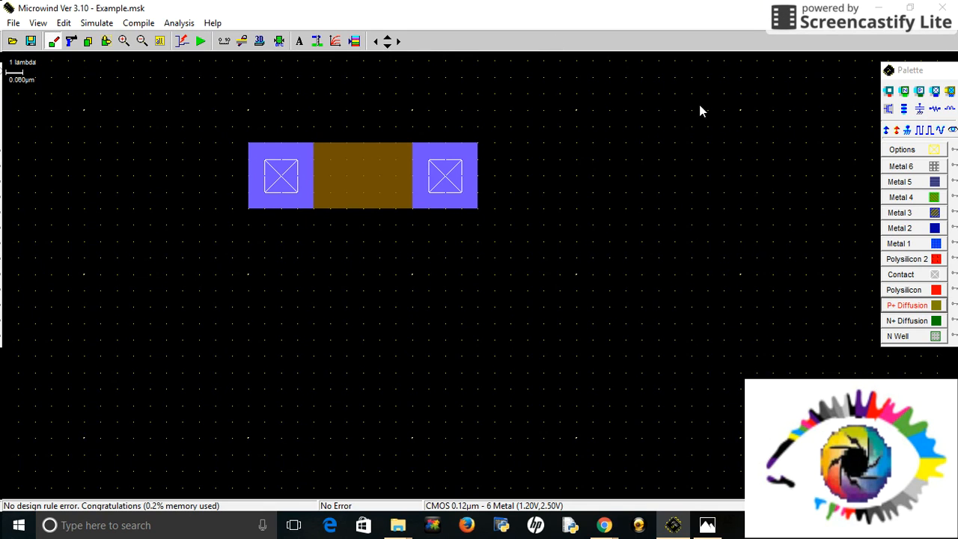
# Draw a vertical 1 x 8 lambda polysilicon gate across the P+ diffusion and run the design rule check
pyautogui.click(936, 292)
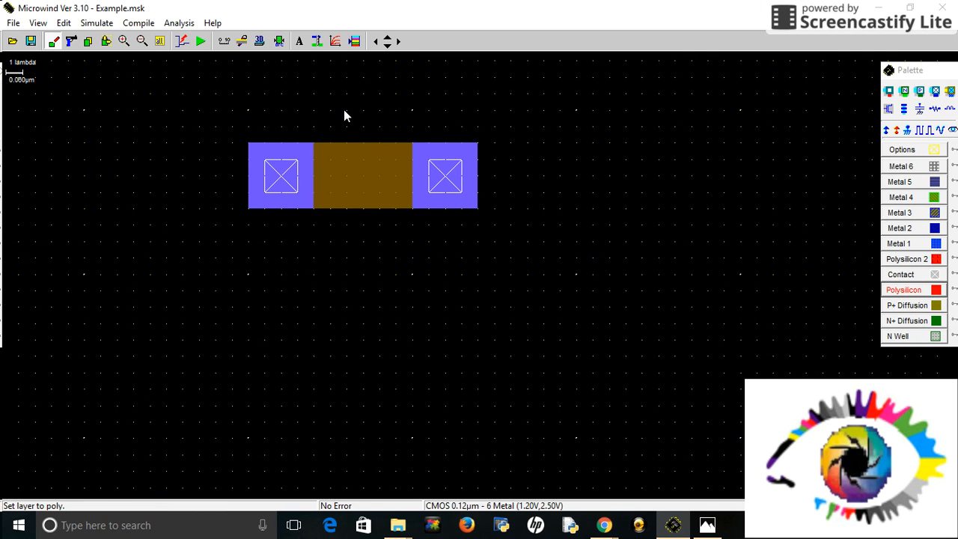
pyautogui.moveTo(346, 110); pyautogui.dragTo(362, 244)
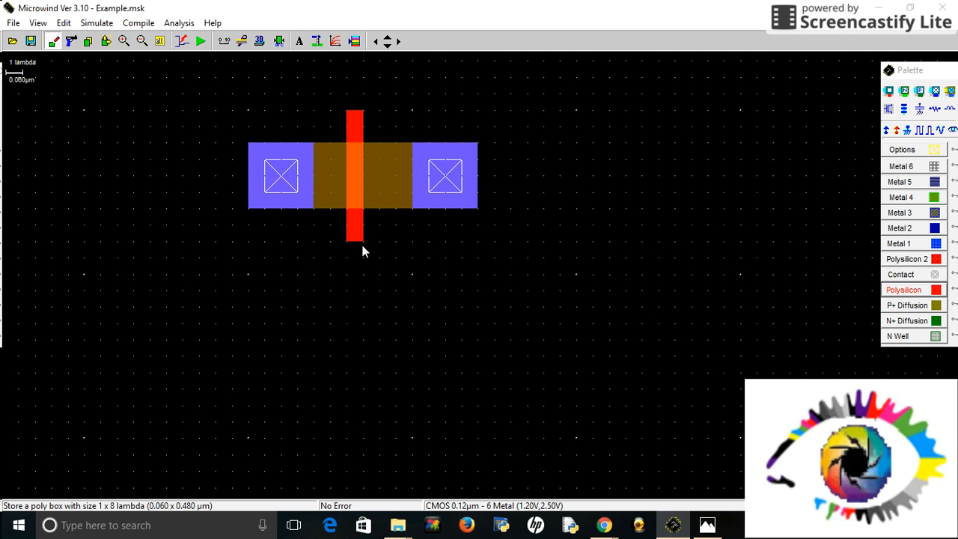
pyautogui.click(279, 41)
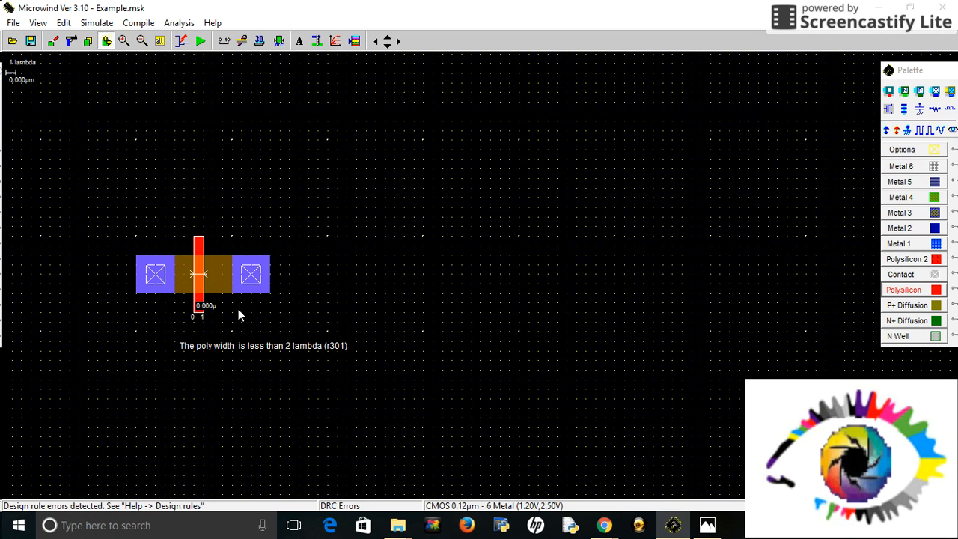
# Delete the narrow polysilicon gate from the layout
pyautogui.click(227, 106)
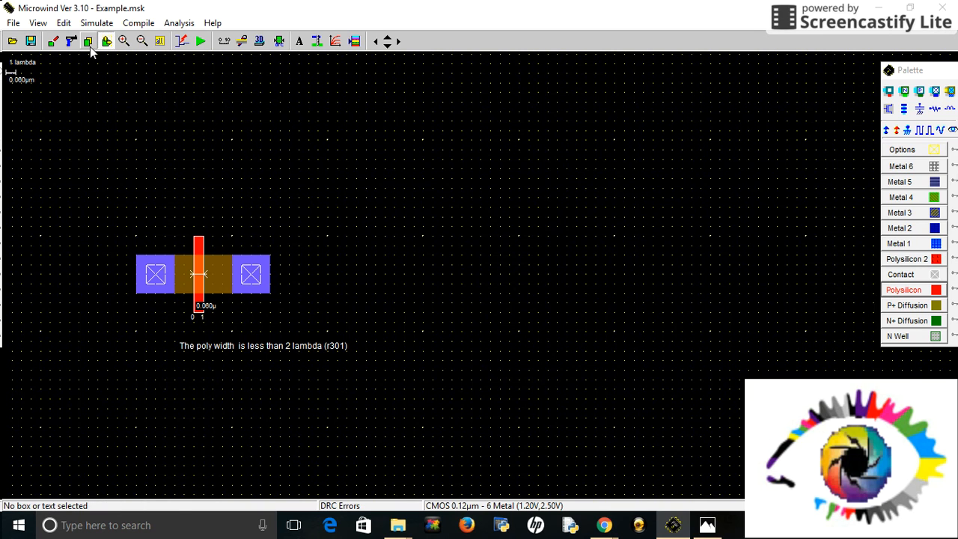
pyautogui.click(71, 43)
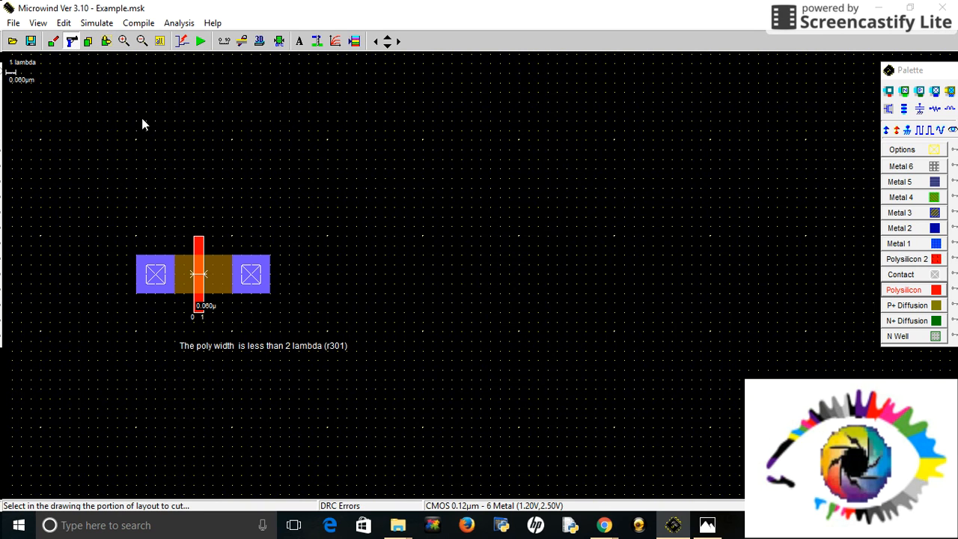
pyautogui.click(198, 250)
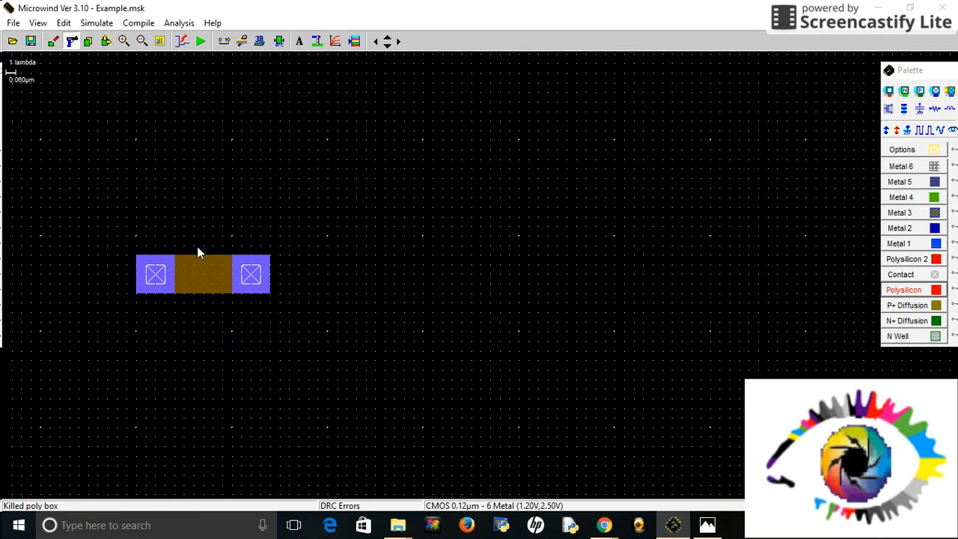
# Draw a vertical 2 x 10 lambda polysilicon gate midway between the two contacts and run the design rule check
pyautogui.click(936, 290)
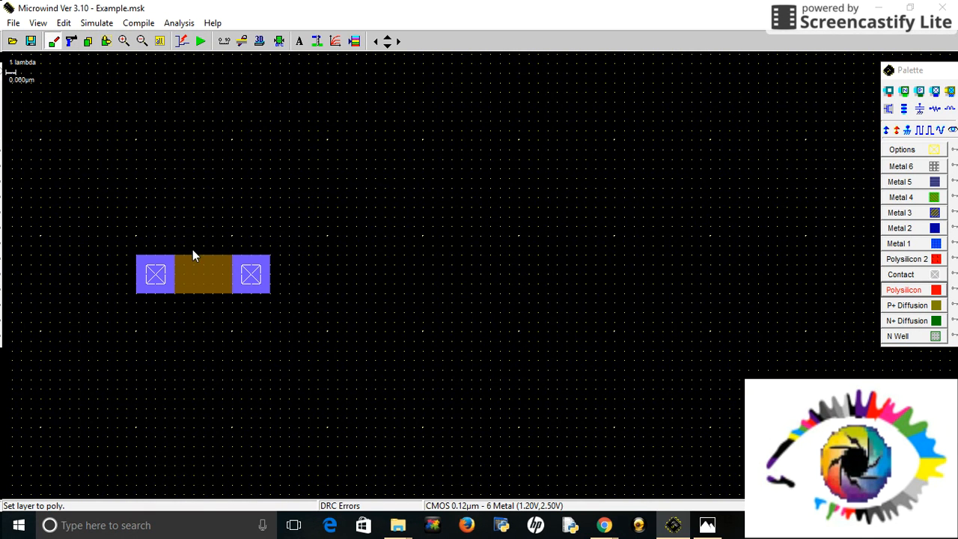
pyautogui.moveTo(193, 226); pyautogui.dragTo(211, 324)
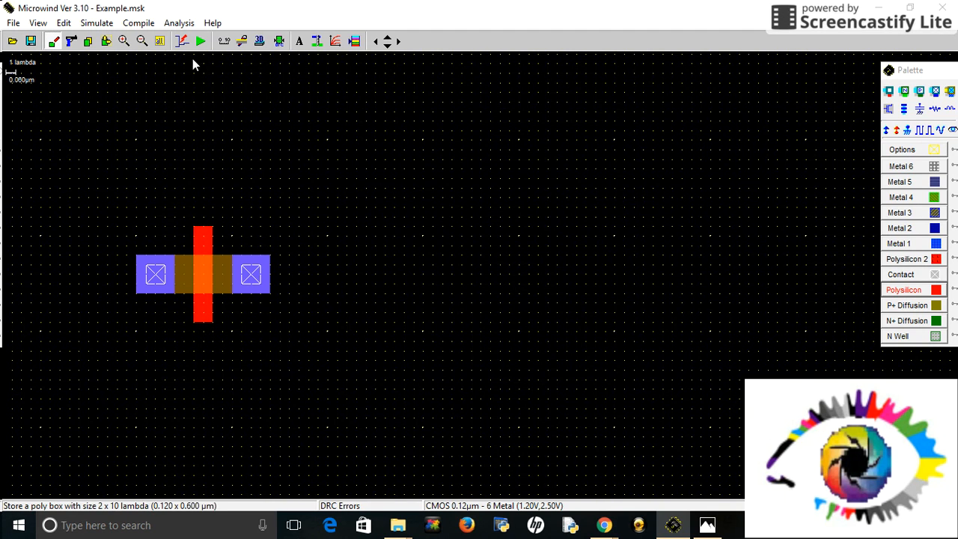
pyautogui.click(317, 41)
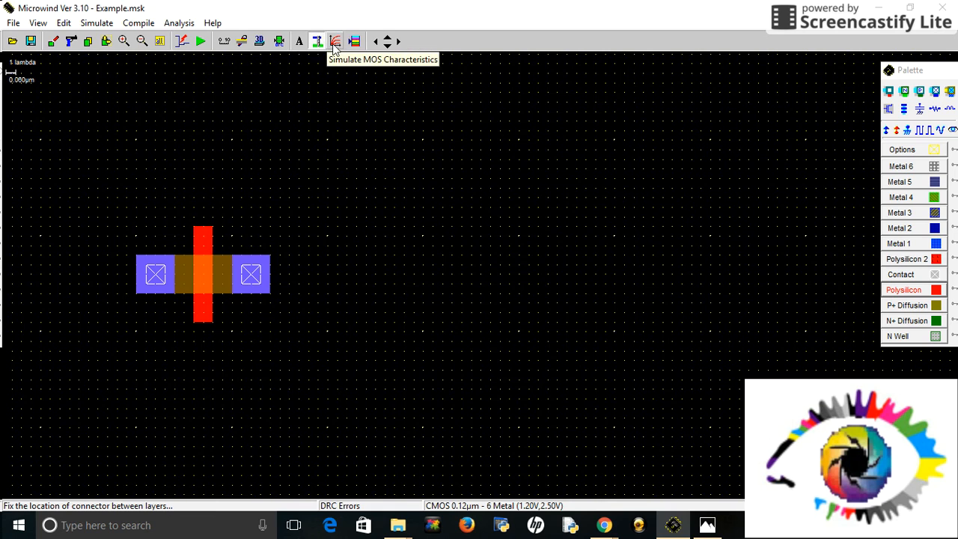
pyautogui.click(279, 42)
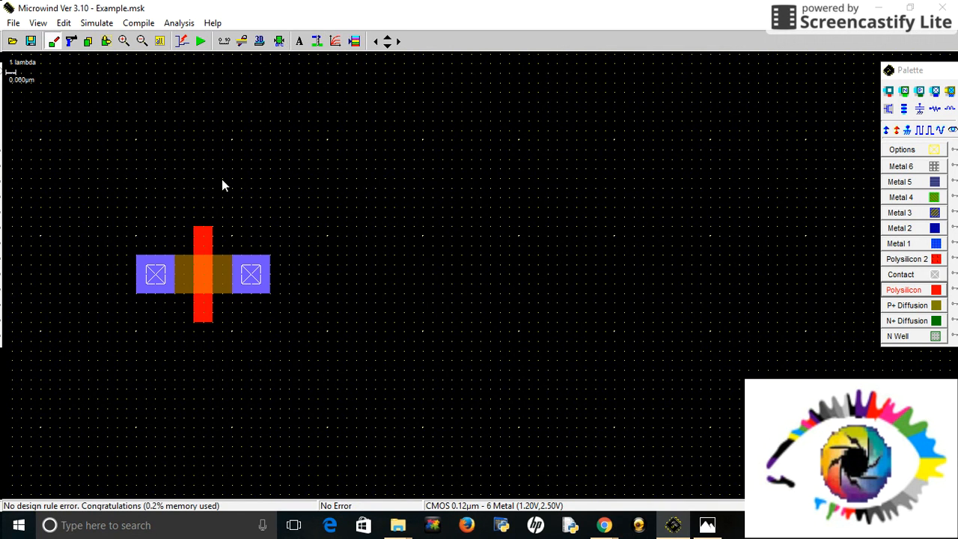
pyautogui.click(279, 42)
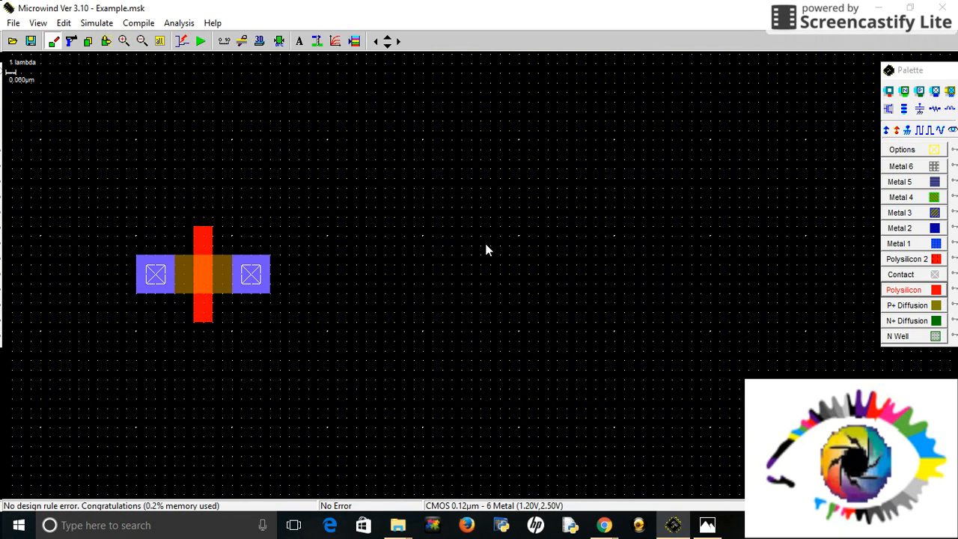
# Assign a clock labelled Vd to the contact at the left end of the P+ diffusion
pyautogui.click(920, 110)
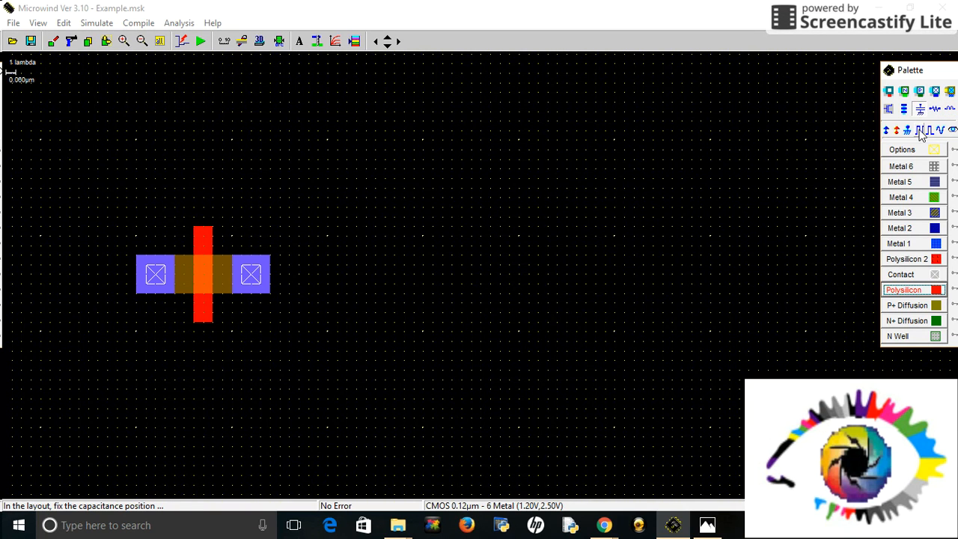
pyautogui.click(921, 131)
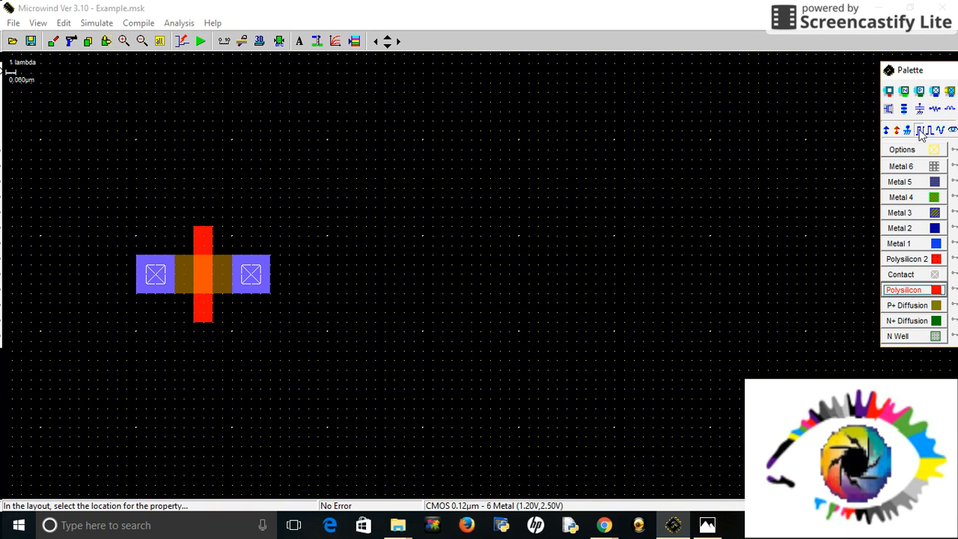
pyautogui.click(152, 279)
pyautogui.moveTo(440, 196); pyautogui.dragTo(368, 211)
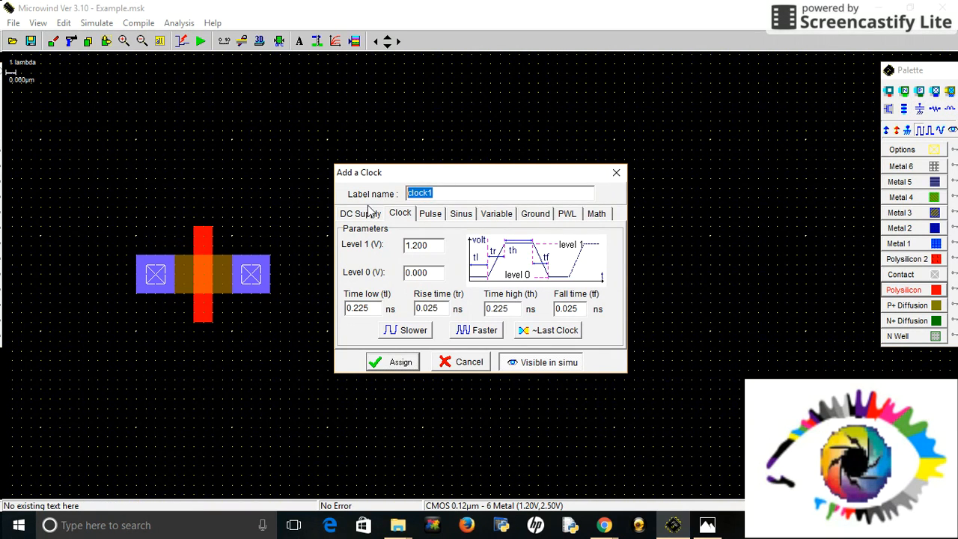
pyautogui.write('Vd')
pyautogui.click(399, 364)
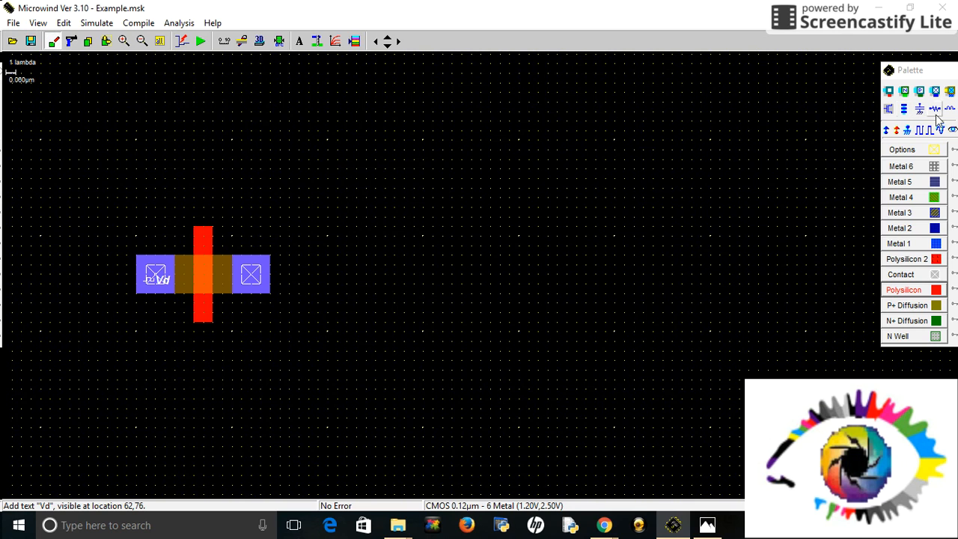
# Assign a clock labelled Vg to the upper part of the polysilicon gate, keeping the default clock timing
pyautogui.click(908, 130)
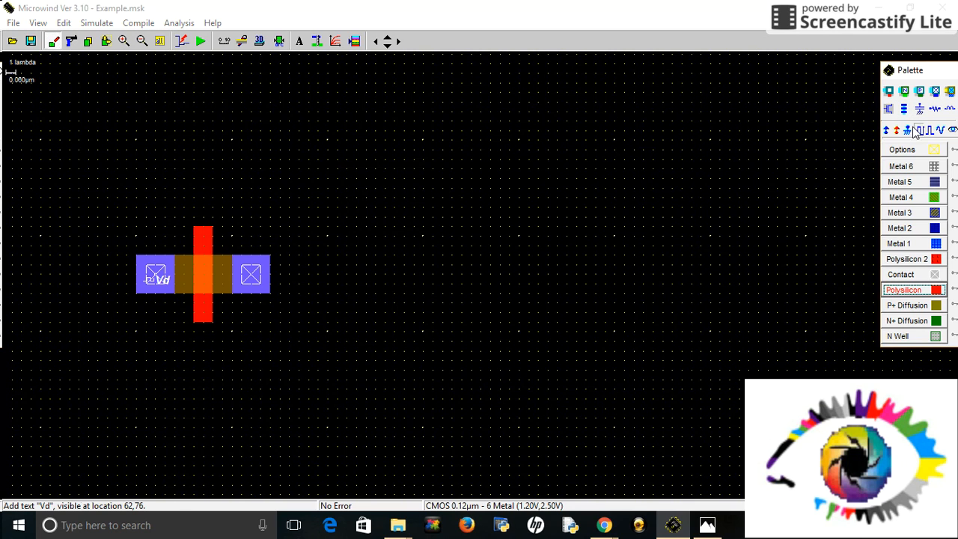
pyautogui.click(201, 243)
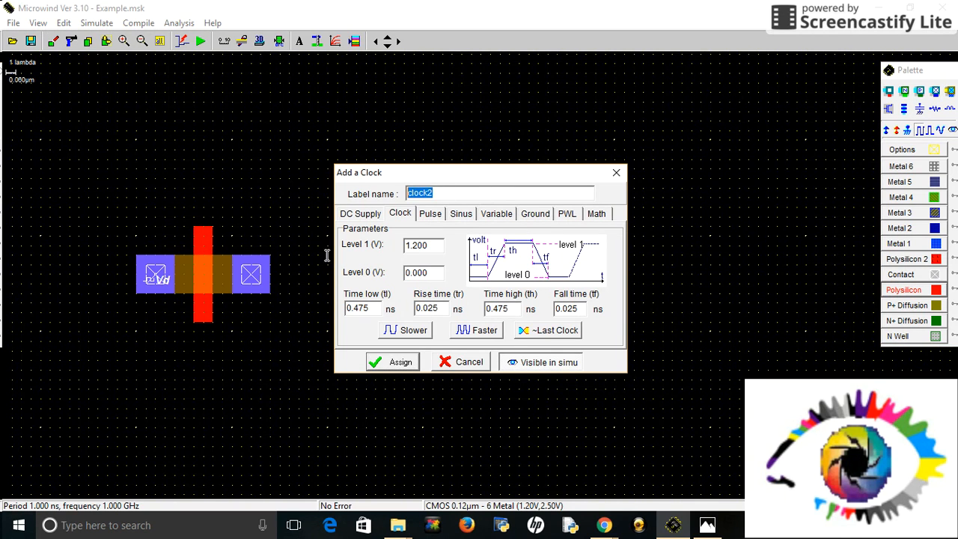
pyautogui.write('Vg')
pyautogui.click(392, 360)
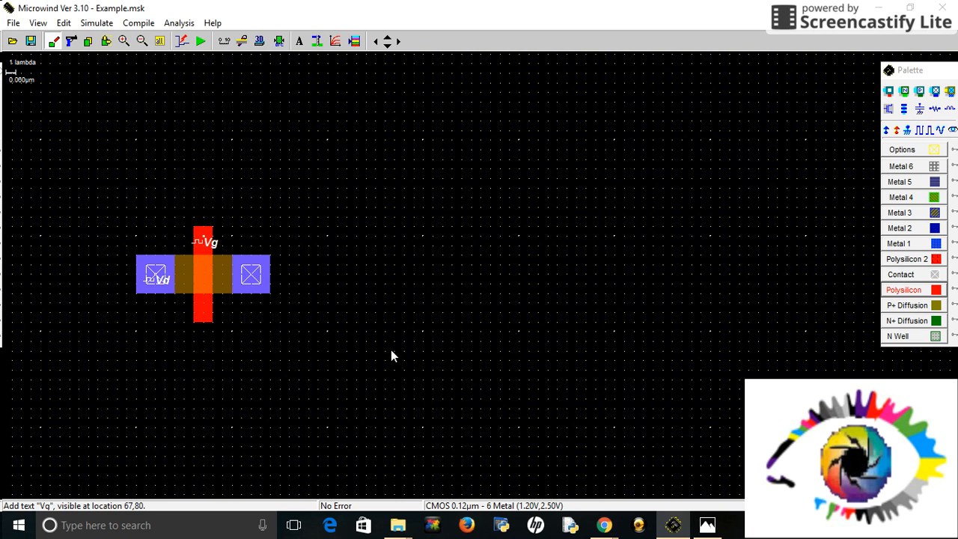
# Add a visible simulation label Vout to the contact at the right end of the P+ diffusion and run the simulation
pyautogui.click(952, 132)
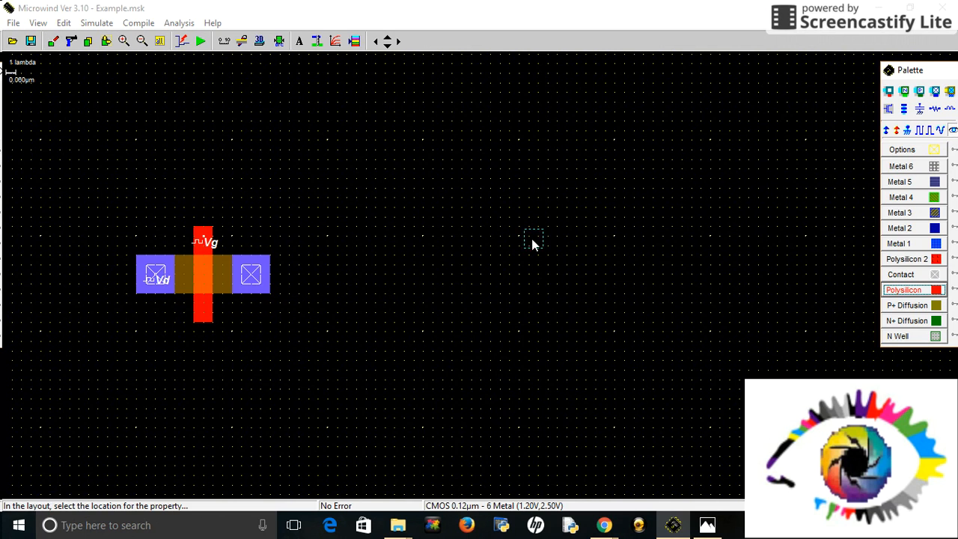
pyautogui.click(256, 275)
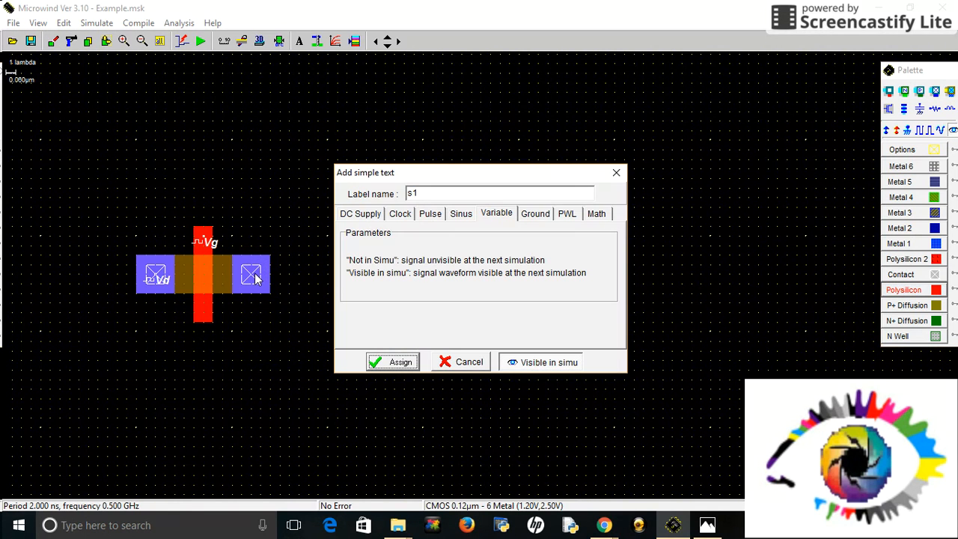
pyautogui.click(544, 366)
pyautogui.click(536, 367)
pyautogui.moveTo(445, 193); pyautogui.dragTo(388, 200)
pyautogui.write('Vout')
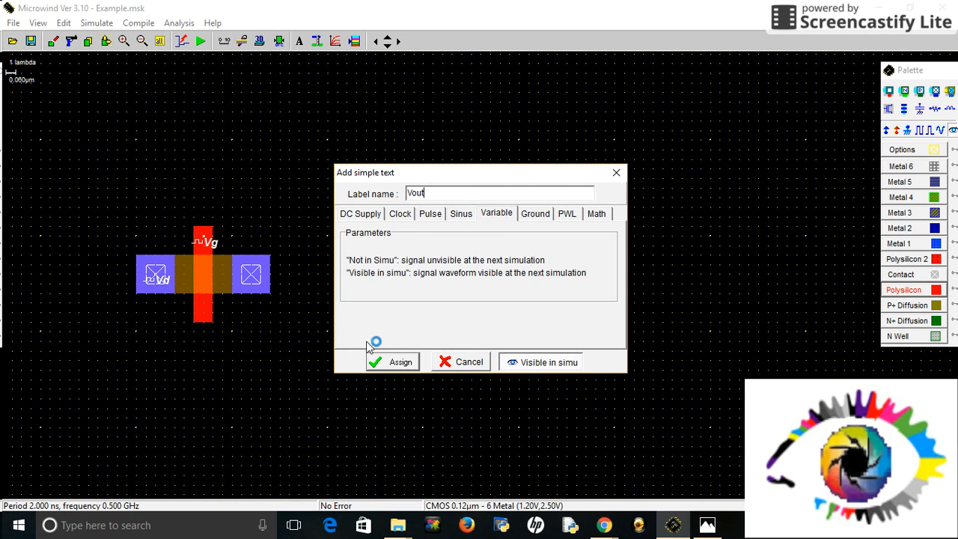
pyautogui.click(395, 360)
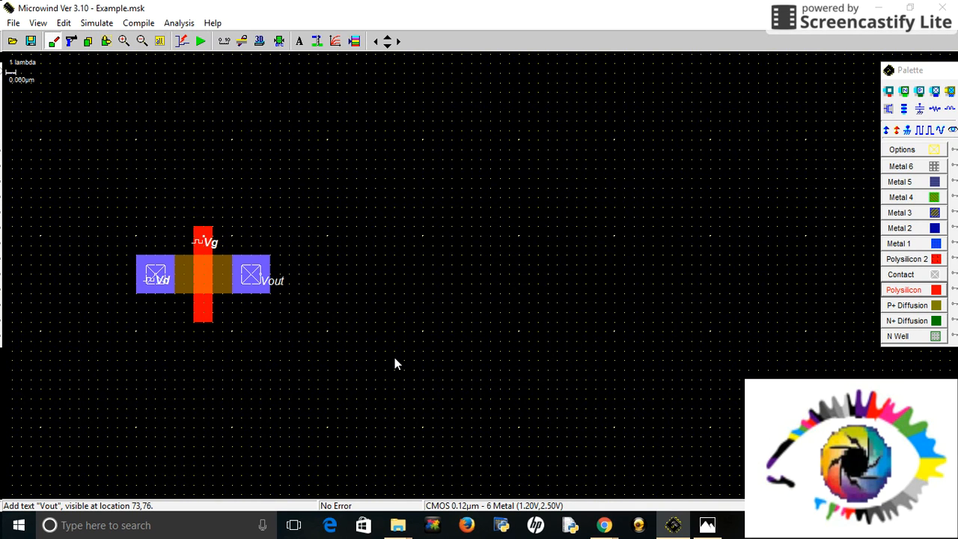
pyautogui.click(200, 43)
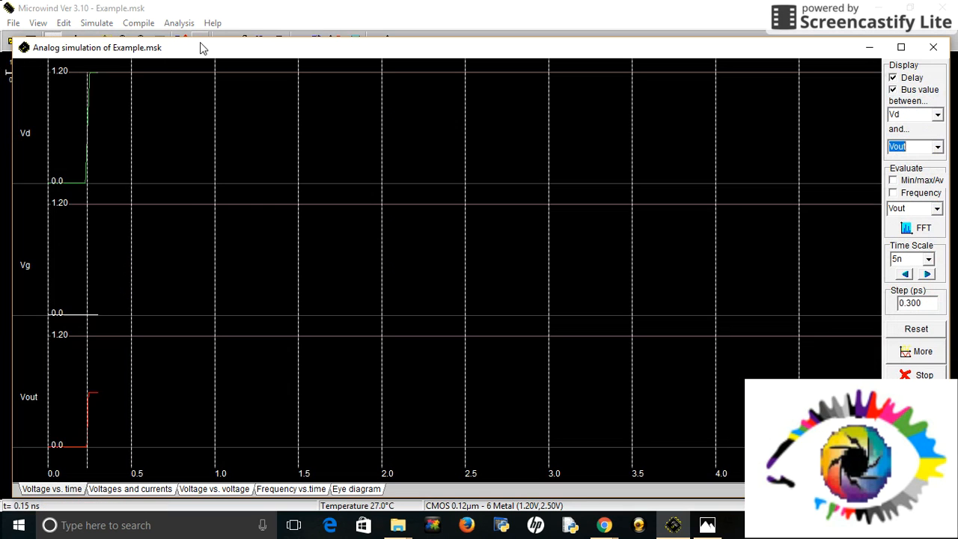